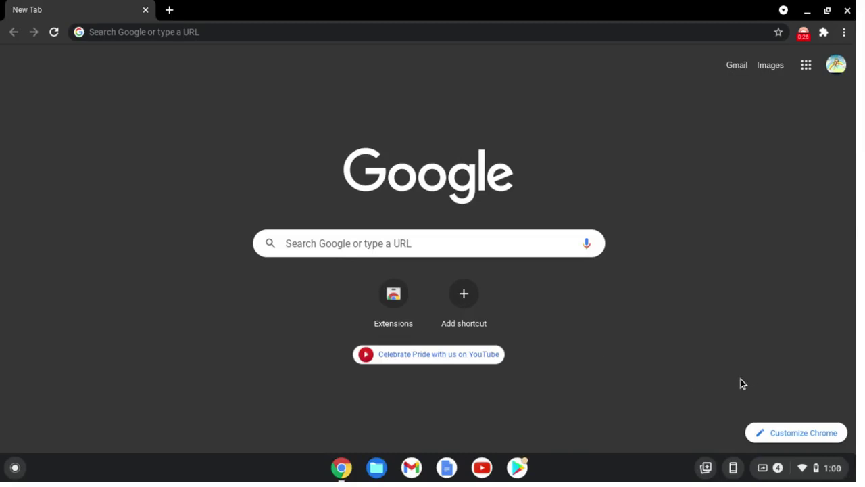
Open Settings, expand Advanced to view Developers, then collapse the Advanced categories again.
click(831, 465)
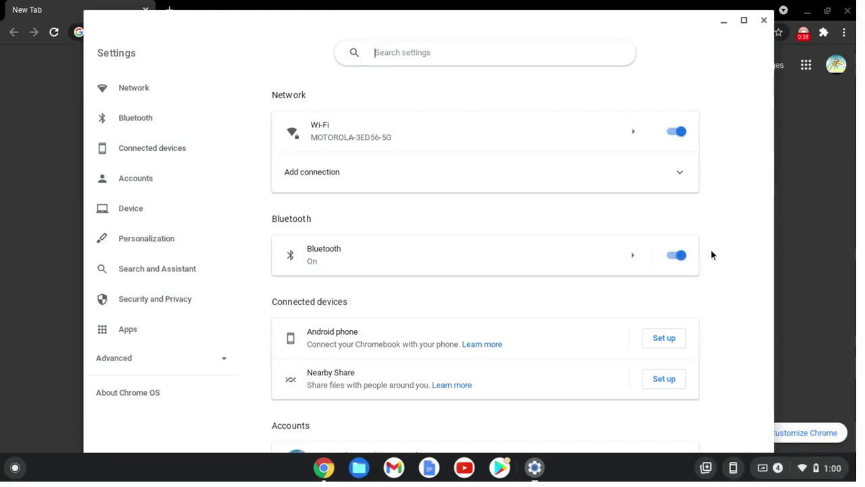
click(204, 357)
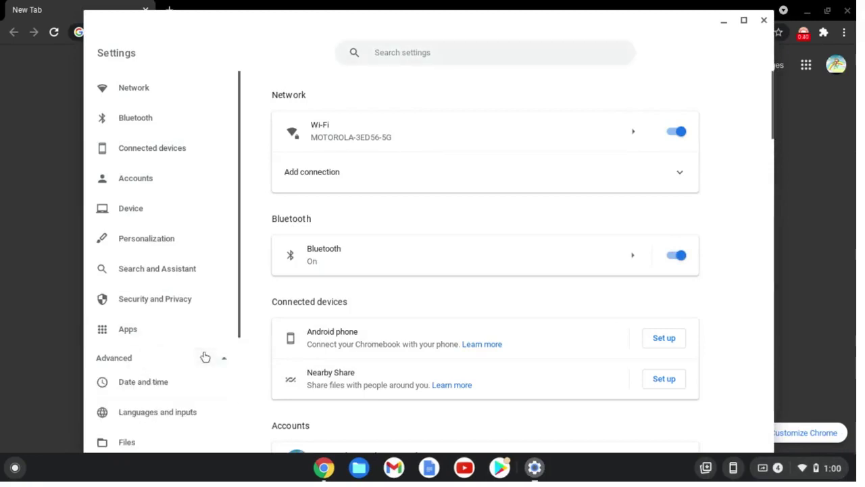
click(179, 333)
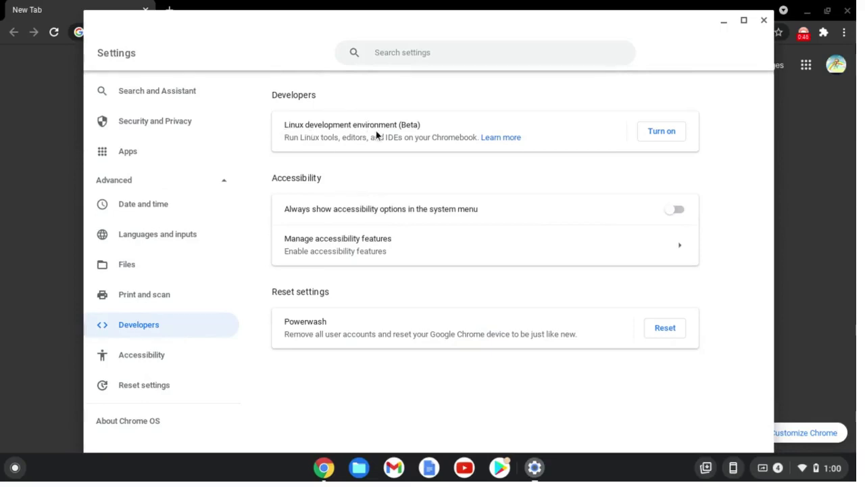
scroll(159, 233, up, 2)
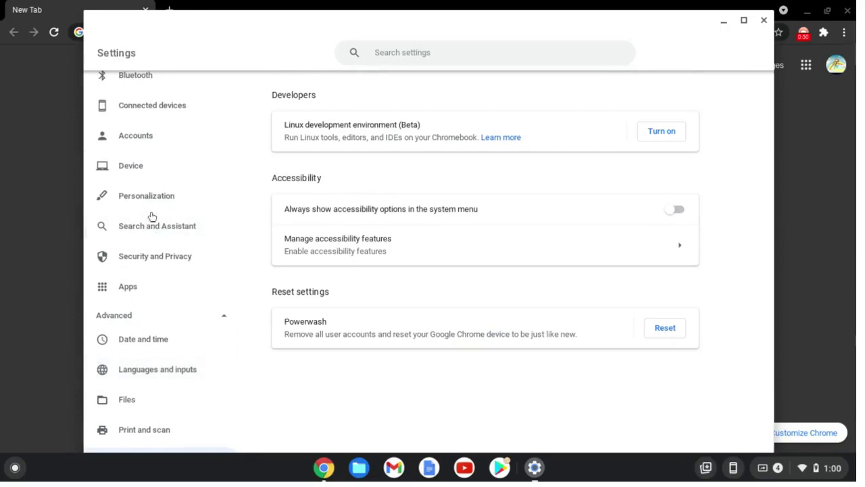
scroll(152, 283, down, 2)
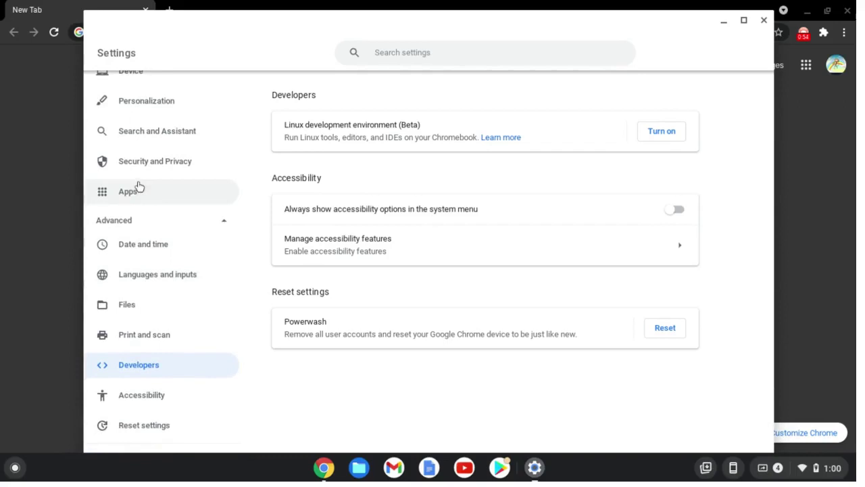
click(154, 229)
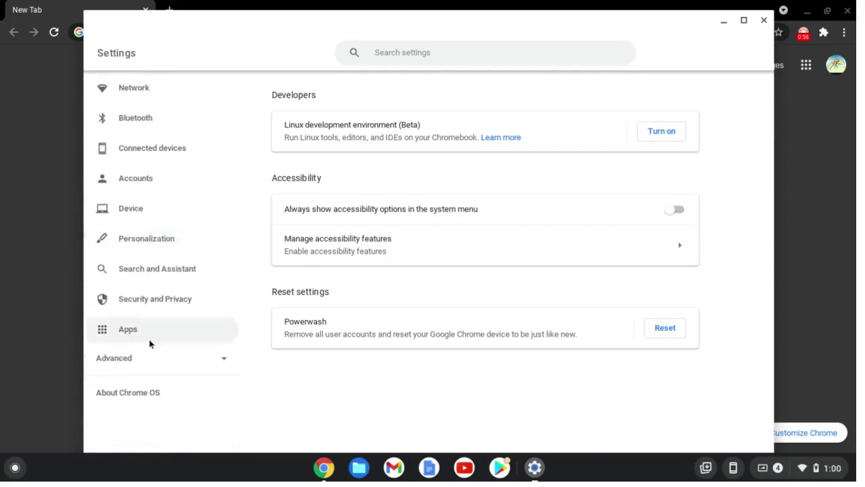
View the About Chrome OS page and highlight version 91.0.4472.114.
click(157, 392)
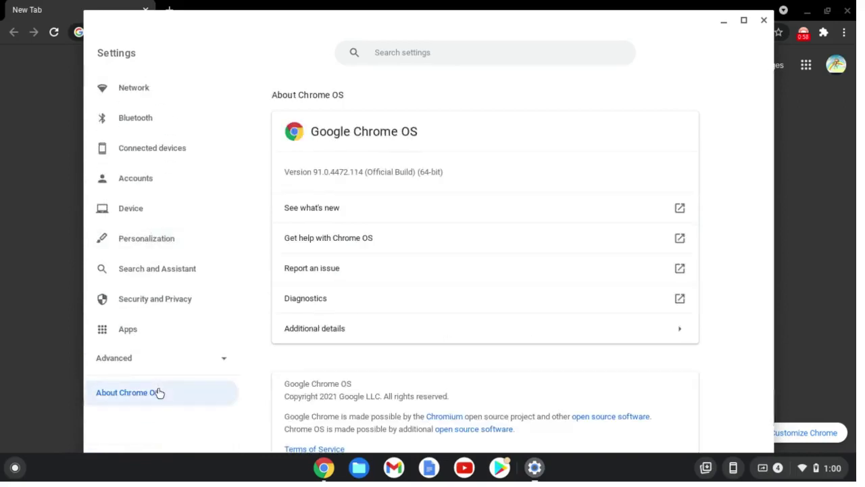
drag(368, 174, 284, 172)
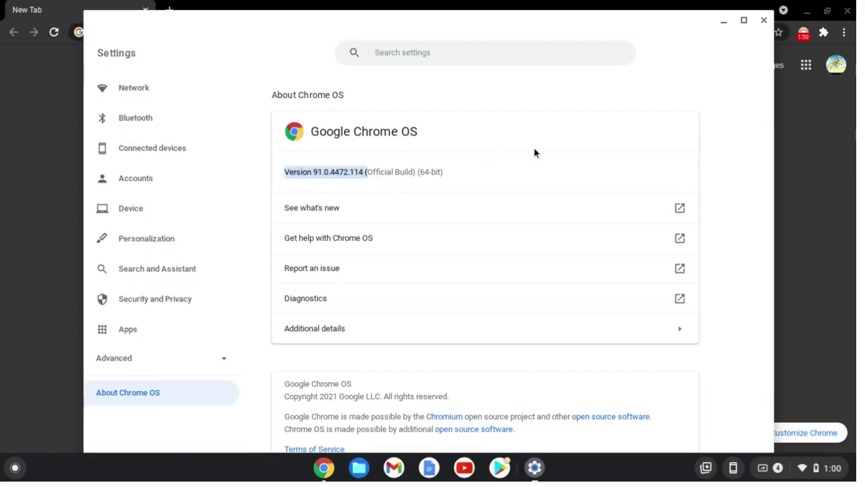
click(545, 153)
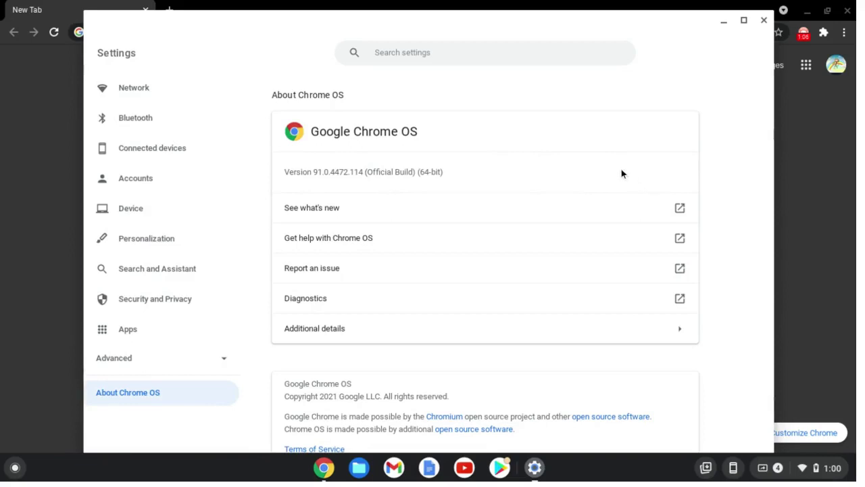
Expand the Advanced categories and scroll down toward Developers.
click(144, 357)
scroll(154, 361, down, 2)
scroll(156, 362, down, 3)
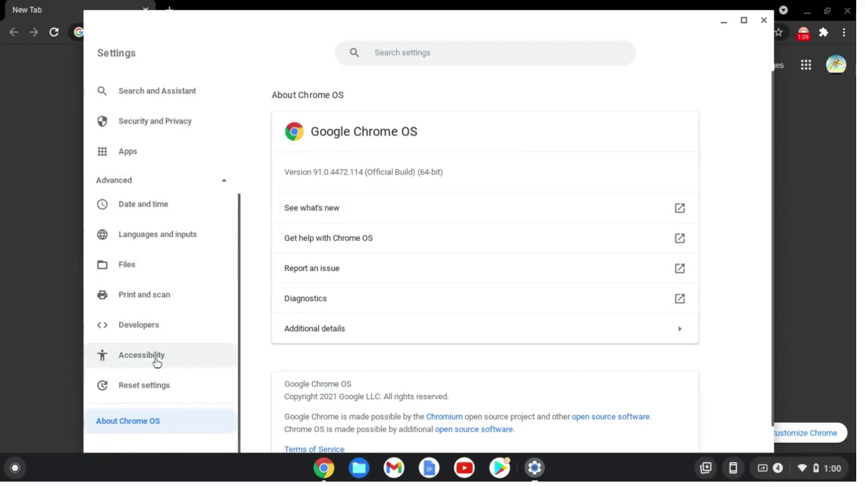
Turn on the Linux development environment (Beta) from Developers and begin installing it.
click(145, 326)
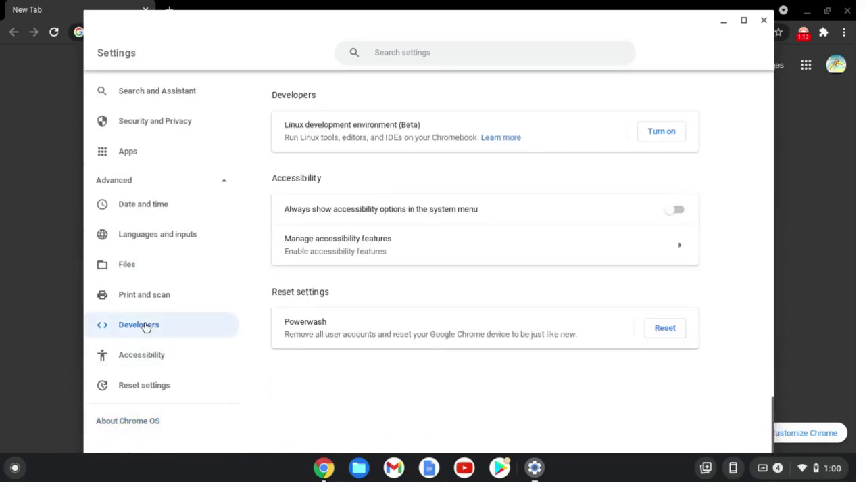
click(645, 135)
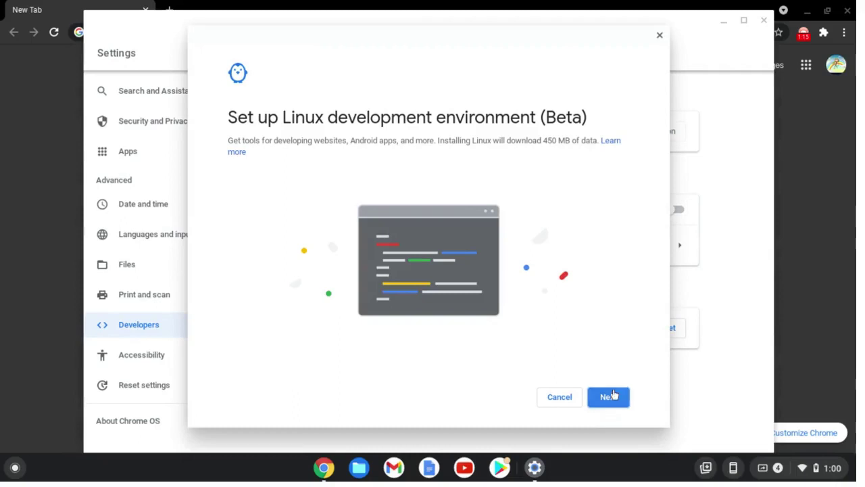
click(612, 396)
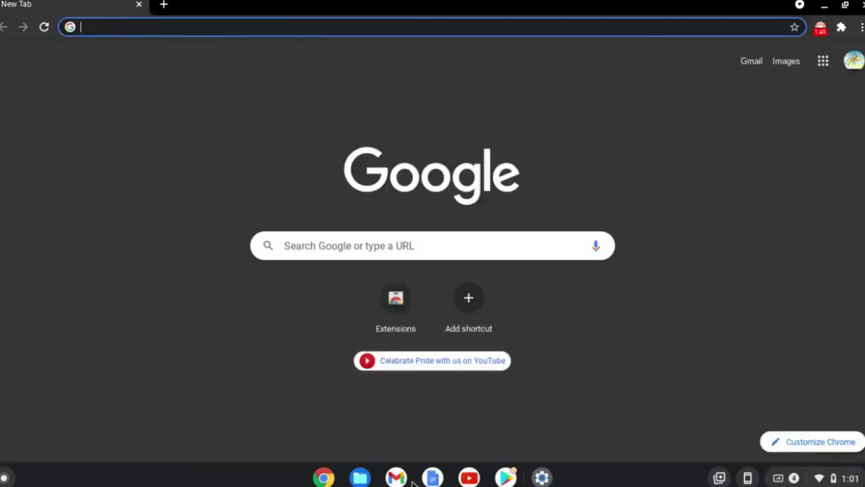
Close the Settings app from its shelf context menu.
right_click(561, 481)
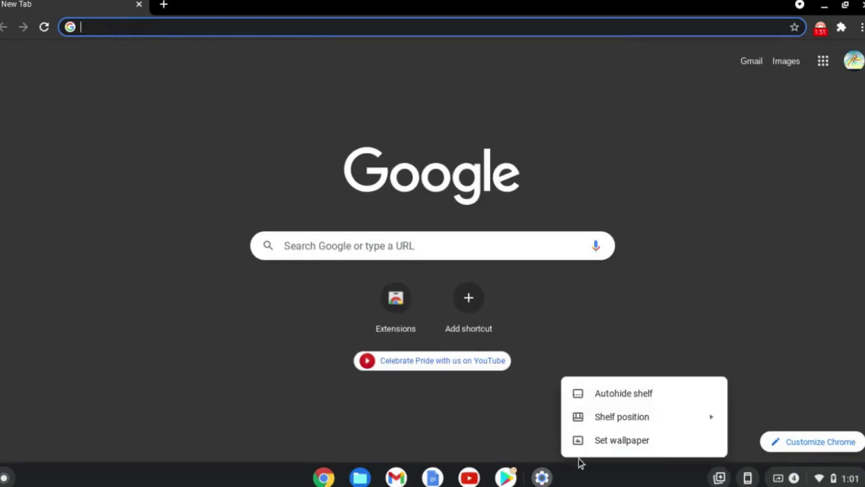
key(Escape)
right_click(542, 478)
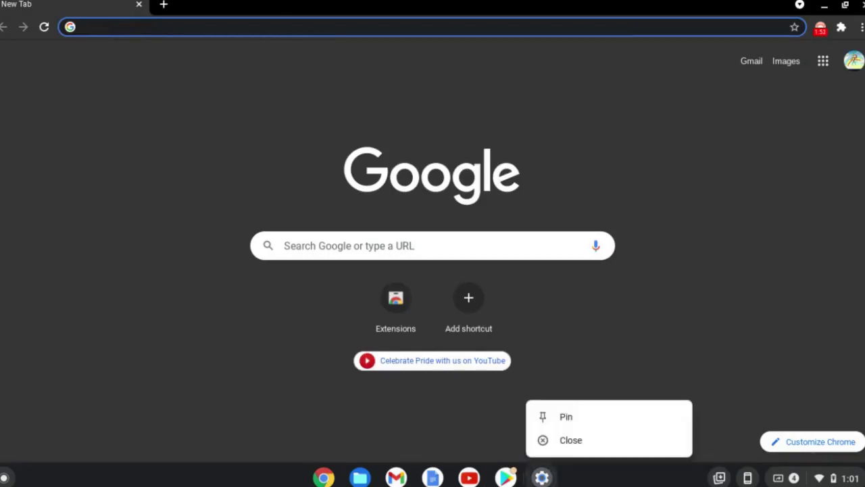
click(575, 445)
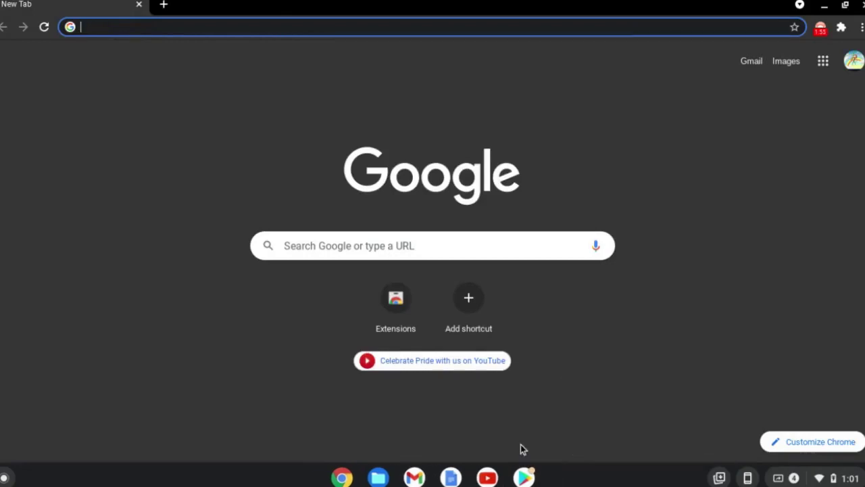
Search the launcher for 'terminal', closing the leftover Settings window.
key(super)
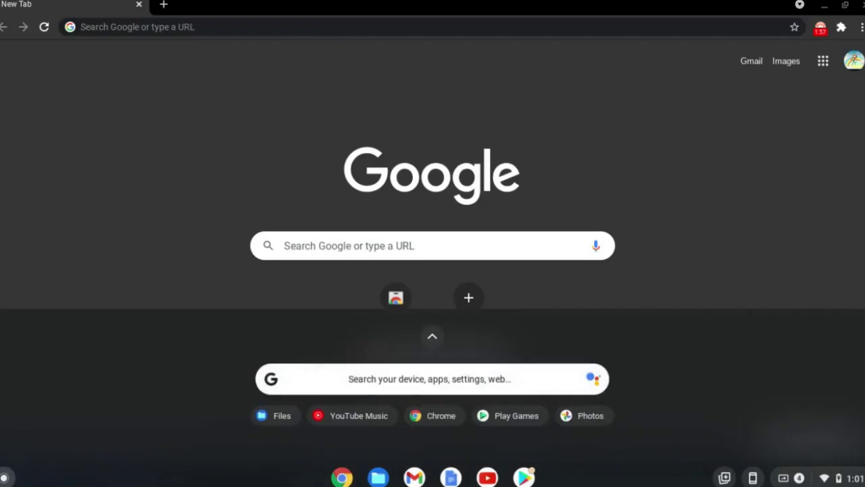
text(terminal)
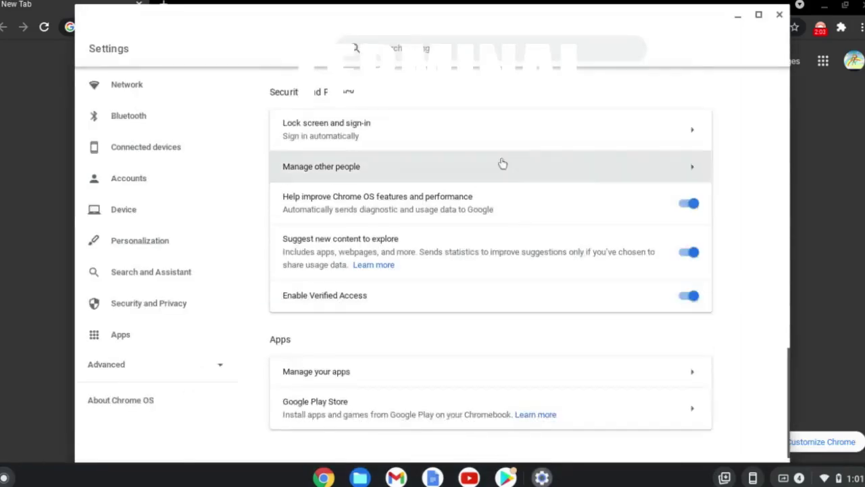
click(779, 15)
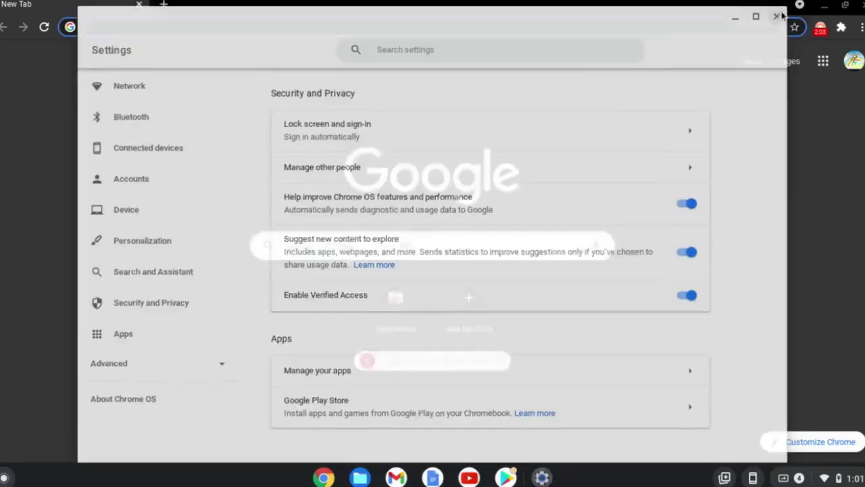
key(super)
Launch Terminal, run the apt update command with a typo fix, and type 'sudo apt upgrade'.
text(terminal)
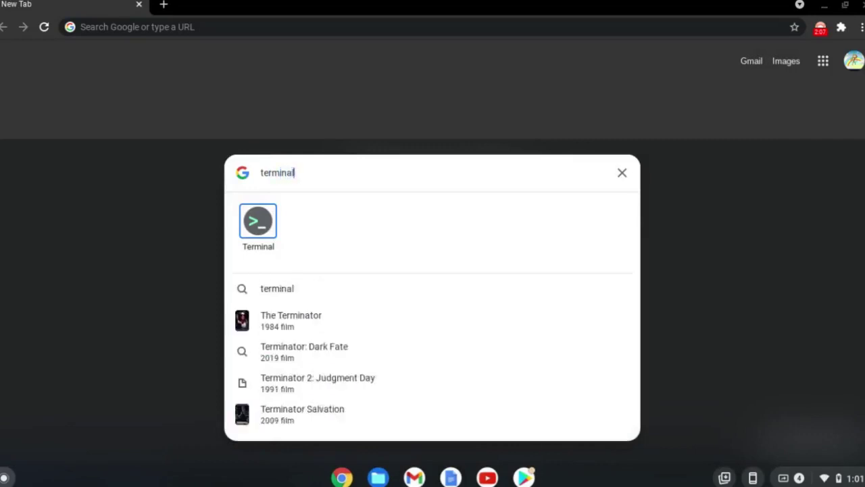
key(Return)
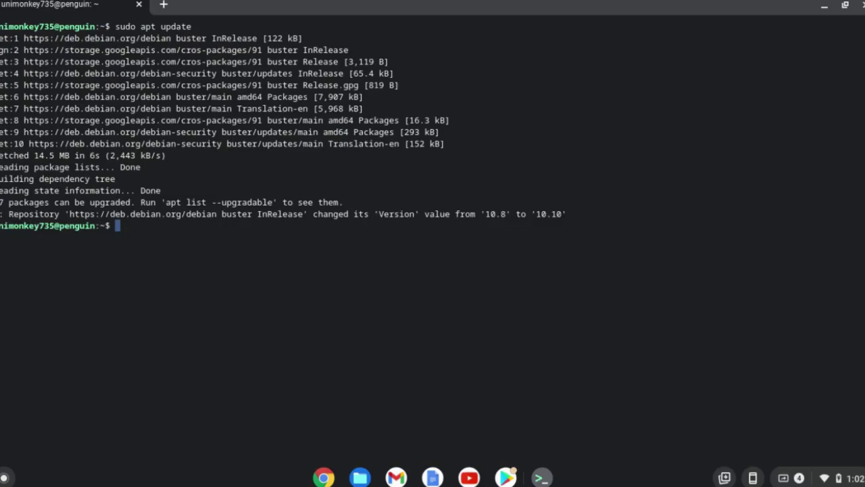
text(sudo apt updat)
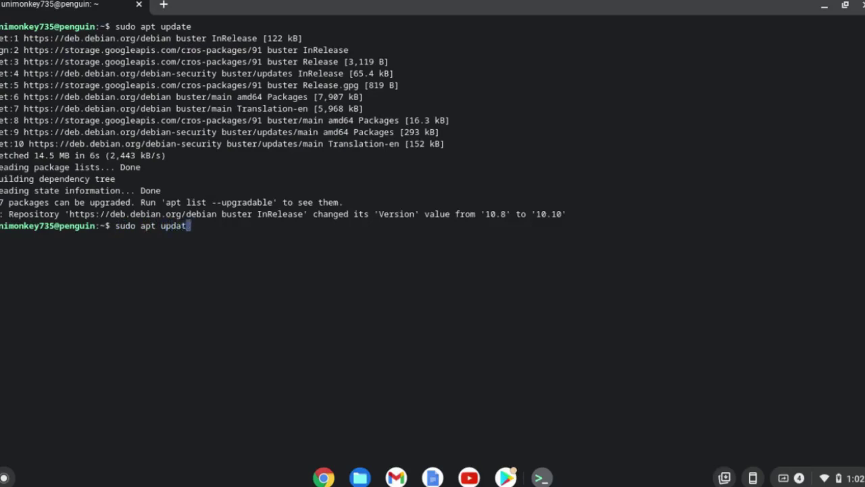
key(BackSpace)
key(BackSpace)
text(rade)
key(Return)
text(sudo )
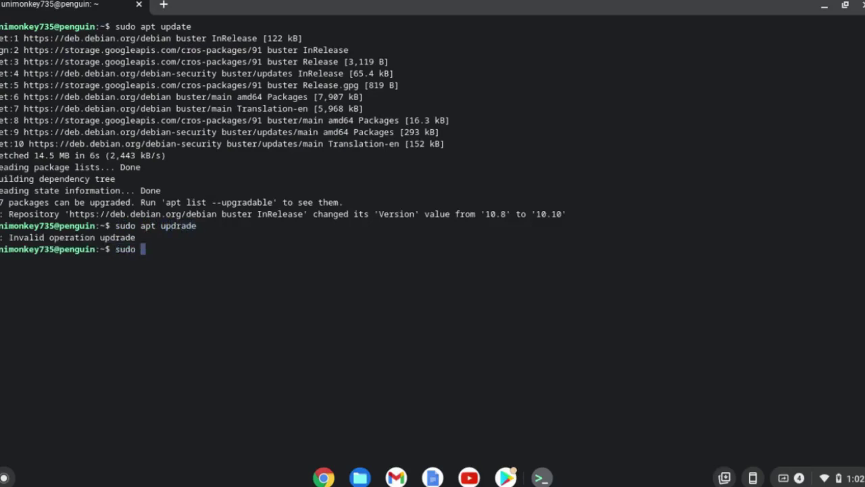
text(apt upgrade)
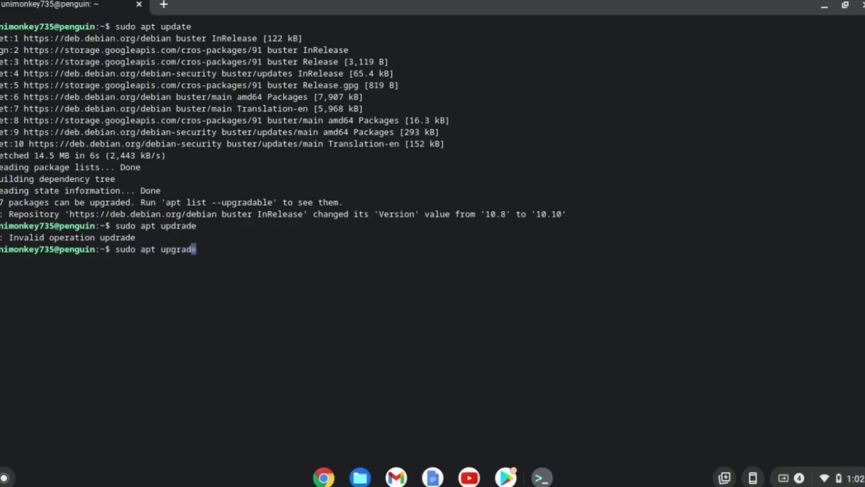
Run 'sudo apt upgrade' and confirm Y so the packages install.
key(Return)
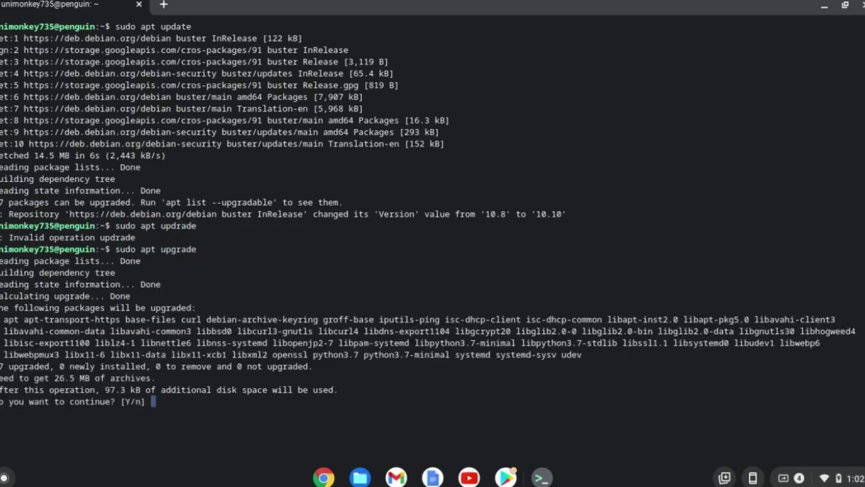
key(Return)
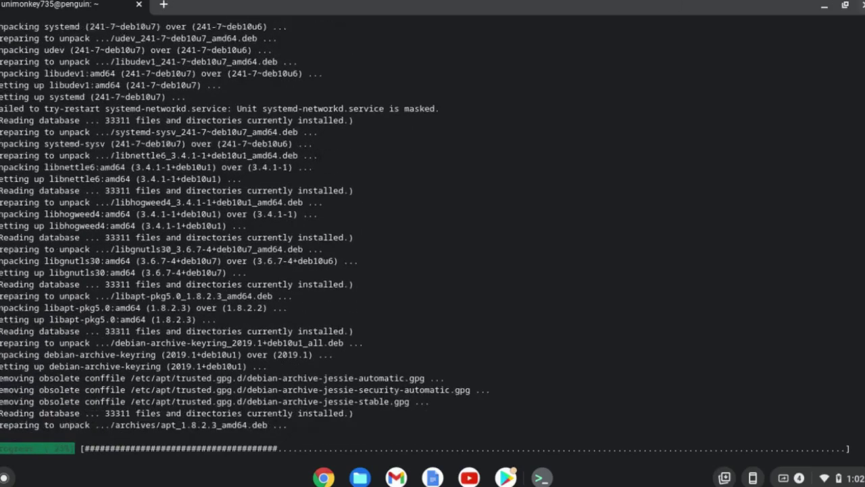
click(822, 7)
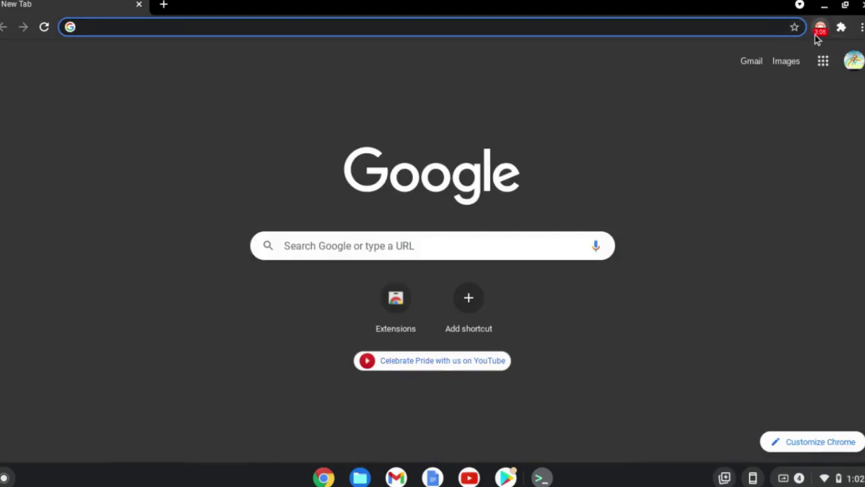
click(819, 29)
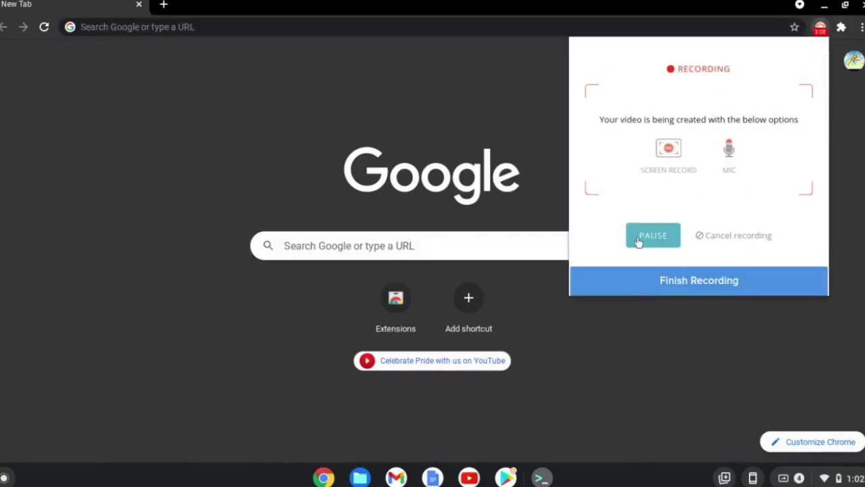
click(639, 242)
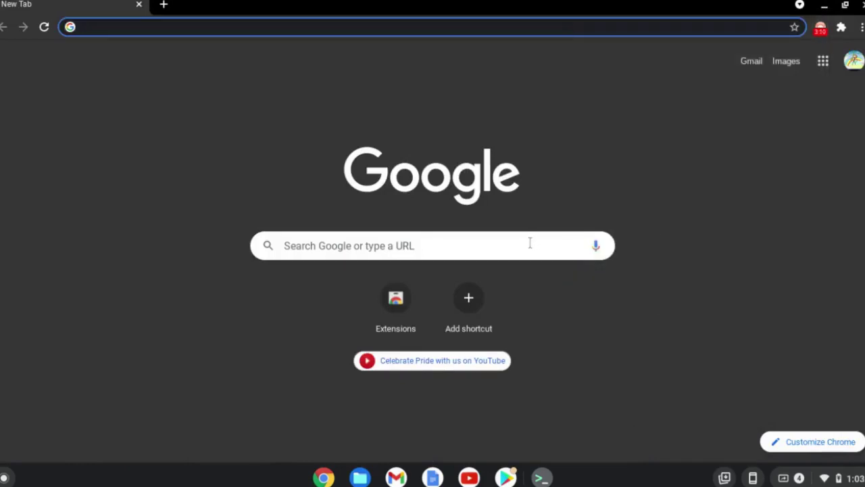
click(541, 477)
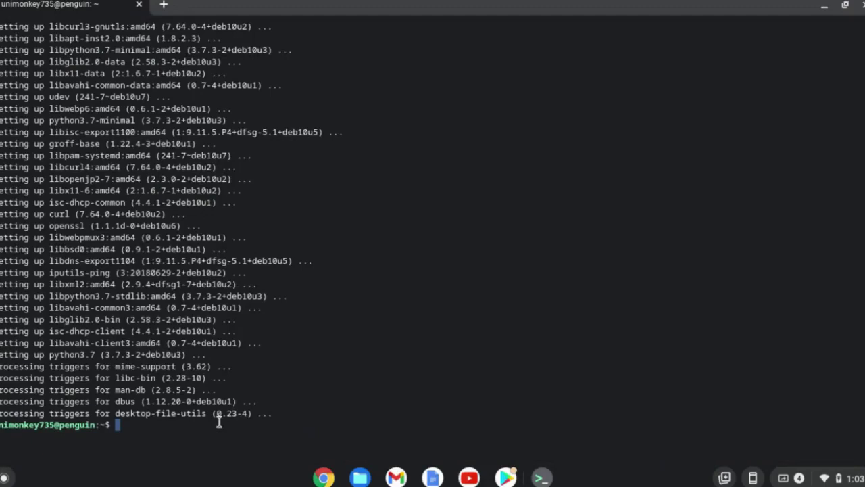
Run 'sudo apt dist-upgrade', then close Terminal and return to Chrome's New Tab page.
text(sudo)
text( apt dist-)
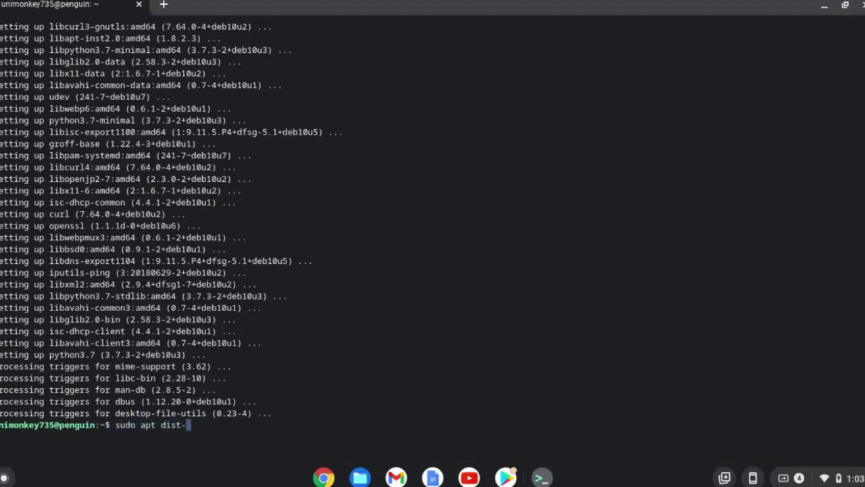
text(upgra)
text(de)
key(Return)
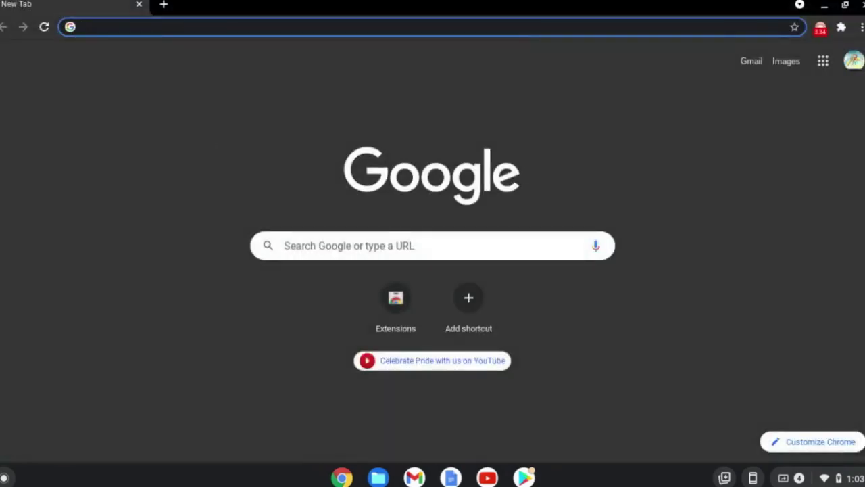
key(super)
key(Escape)
click(197, 222)
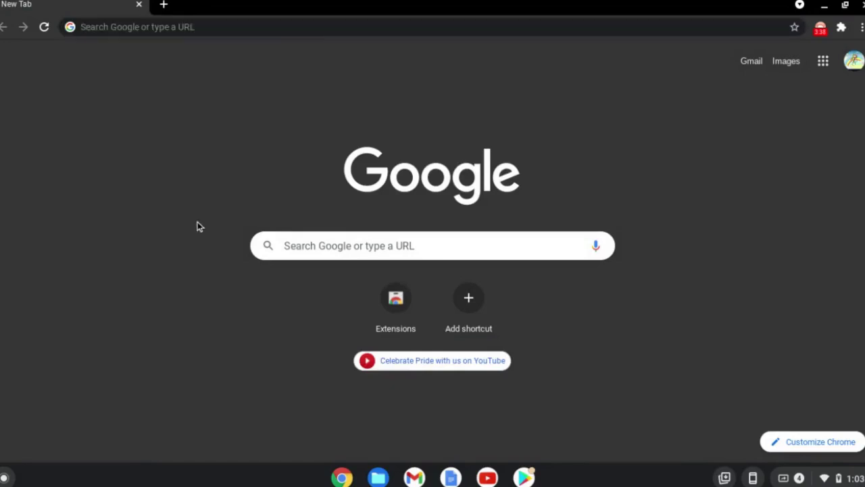